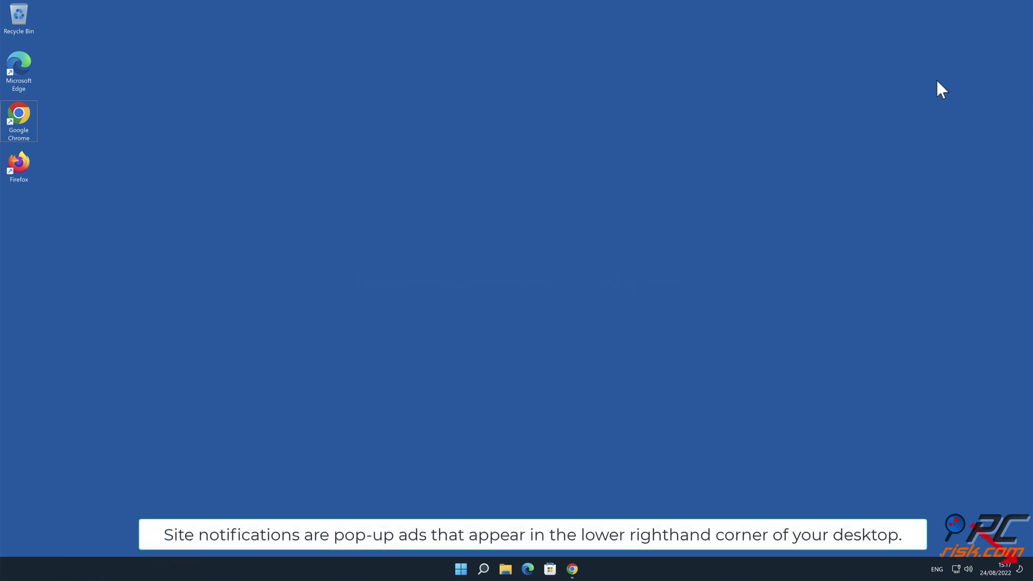
Step: Bring up Chrome on the news-demuta.cc fake video page with its notification prompt
click(572, 569)
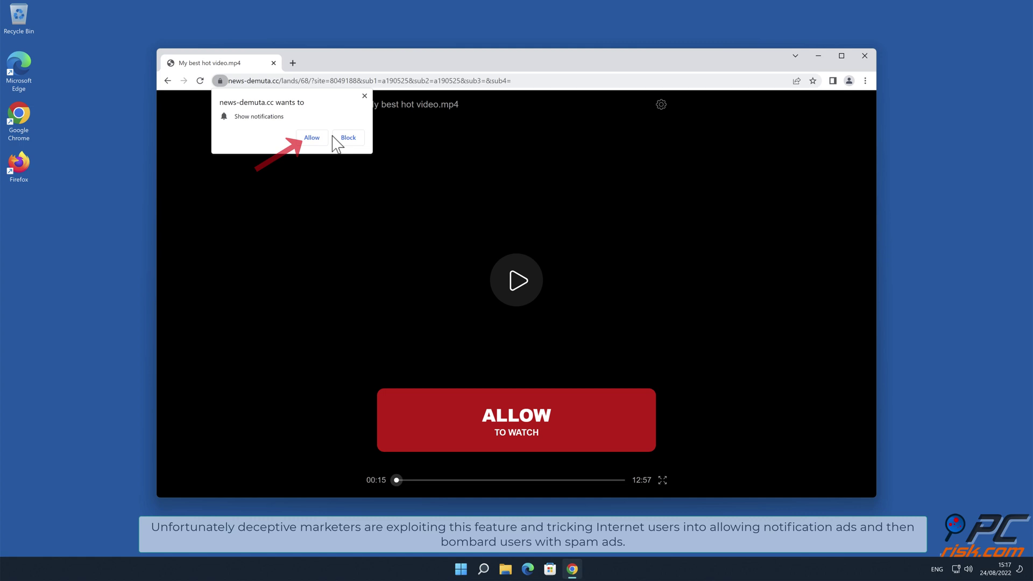
Step: Allow news-demuta.cc to show notifications, then close Chrome
click(315, 138)
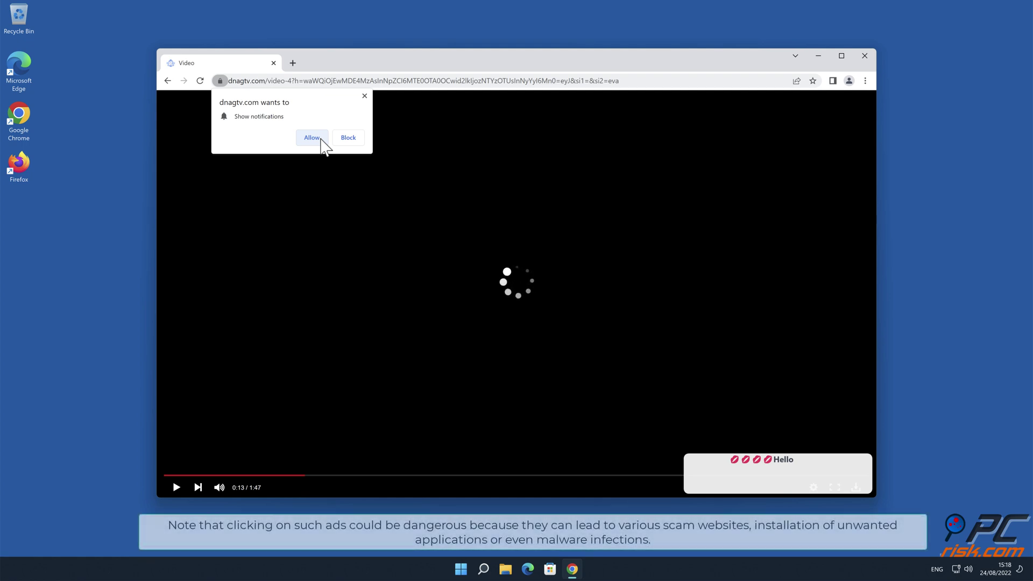
click(864, 57)
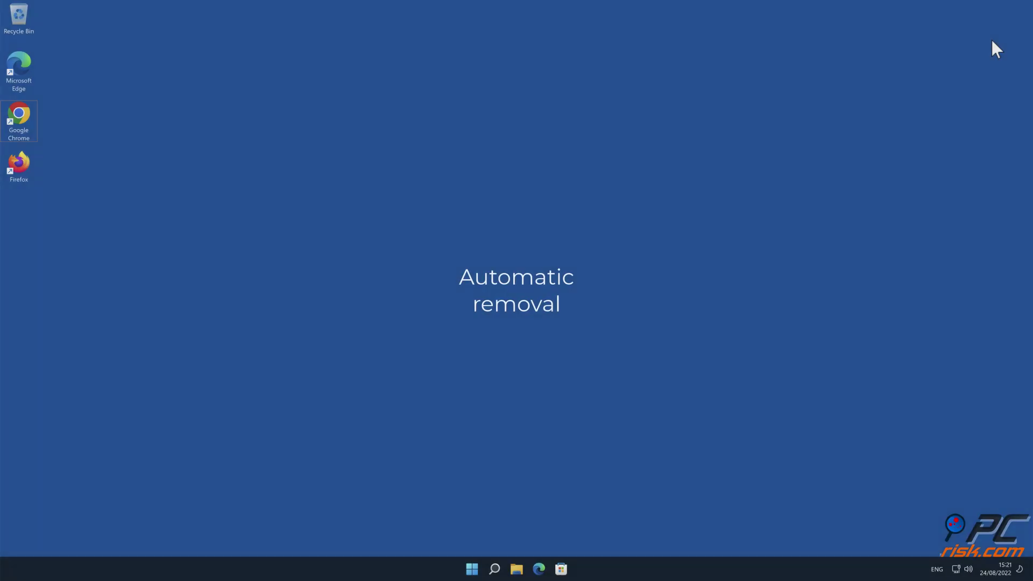
double_click(23, 118)
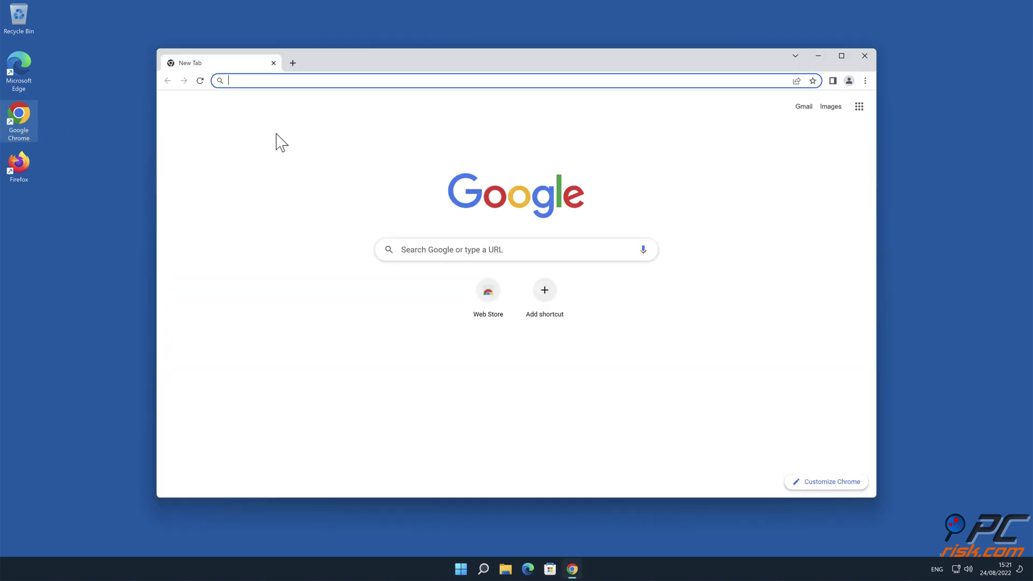
text(www.c)
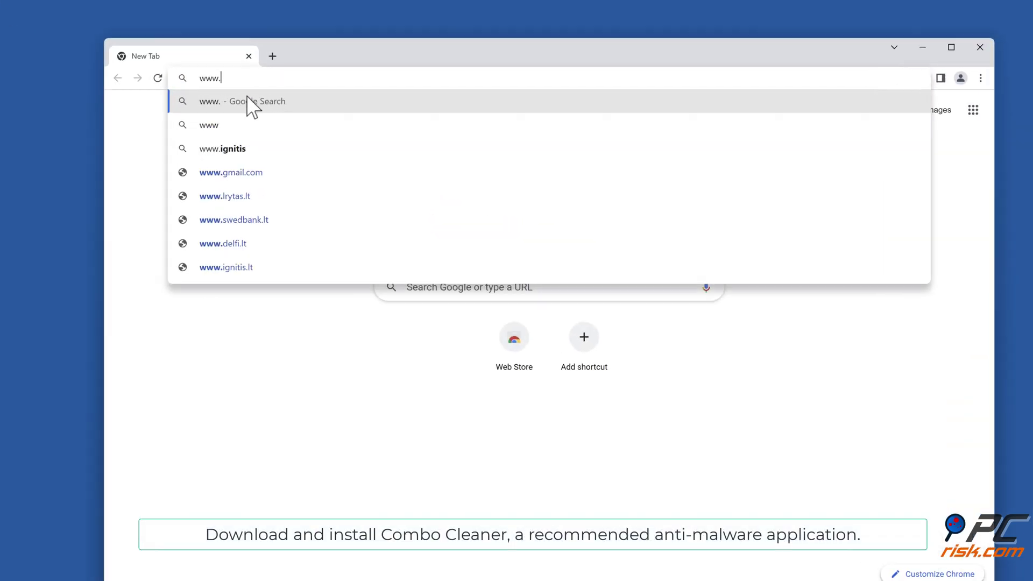
text(ombocleaner)
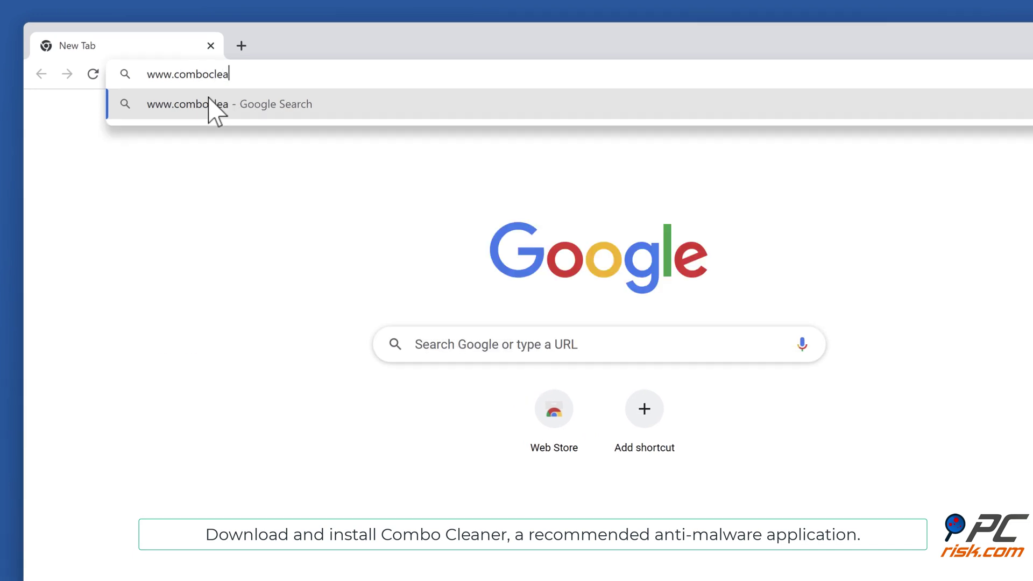
text(.co)
key(Return)
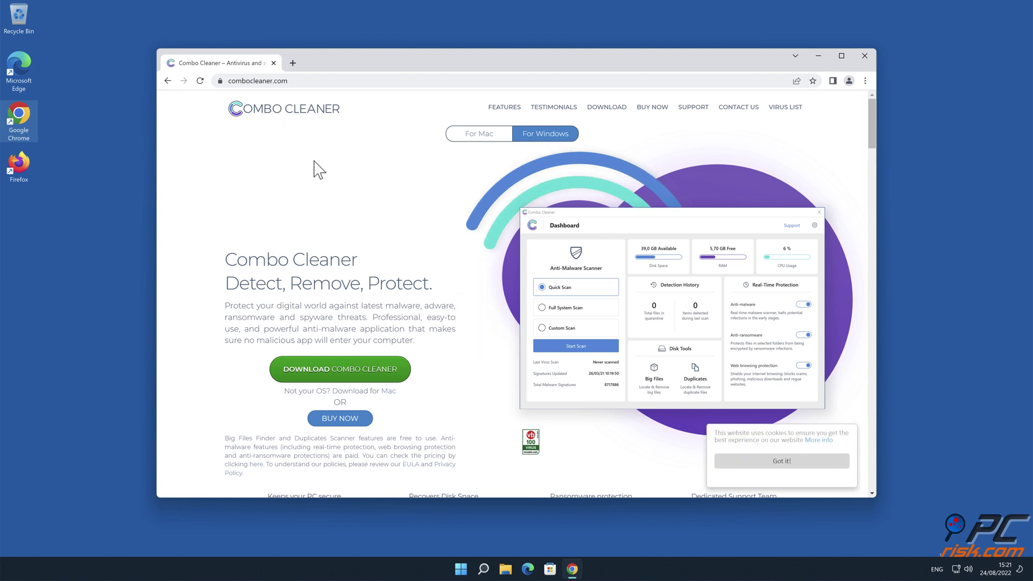
Step: Download and run CCSetup.exe, approve UAC, and finish installing with Combo Cleaner launching
click(362, 368)
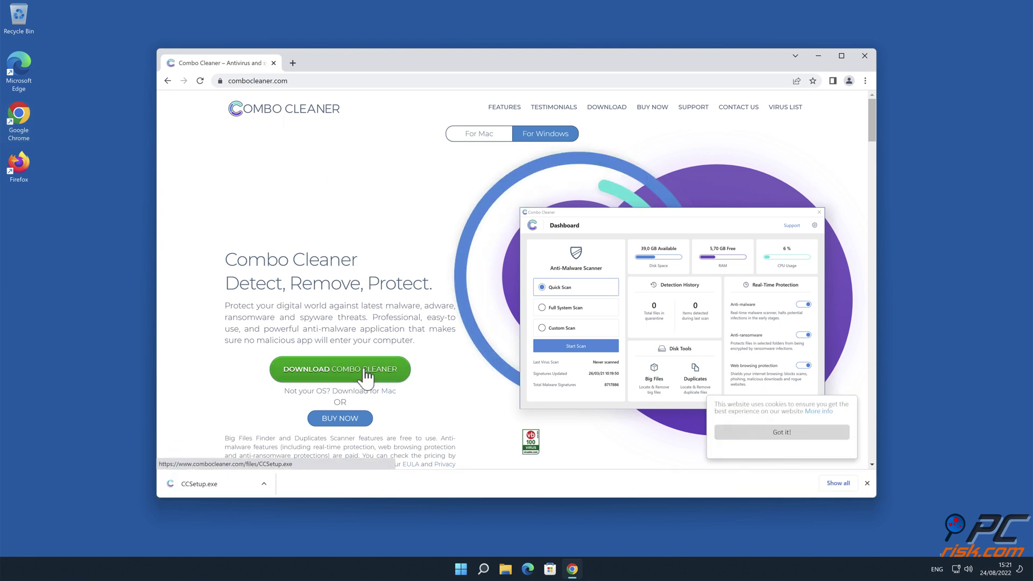
click(249, 485)
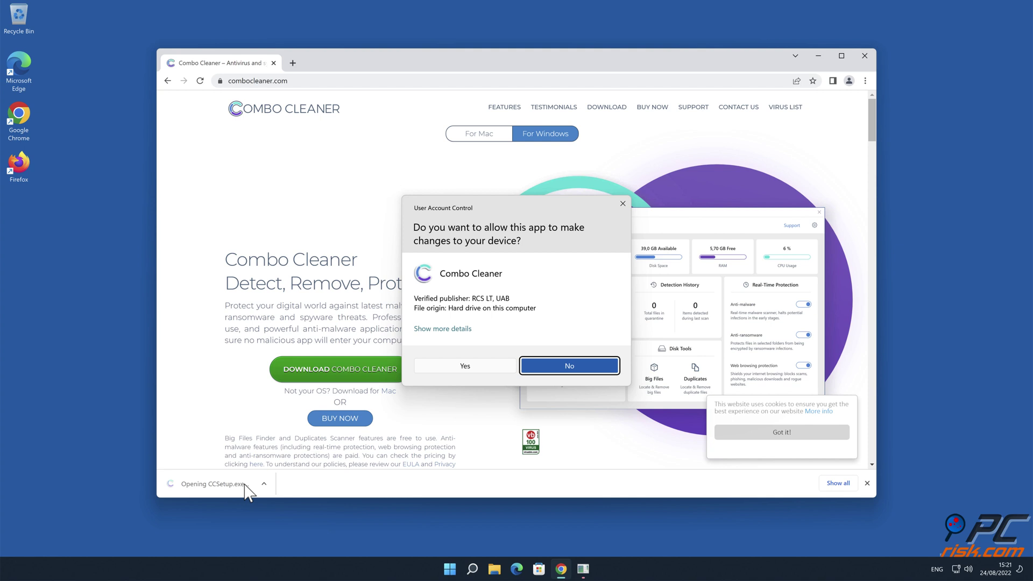
click(465, 370)
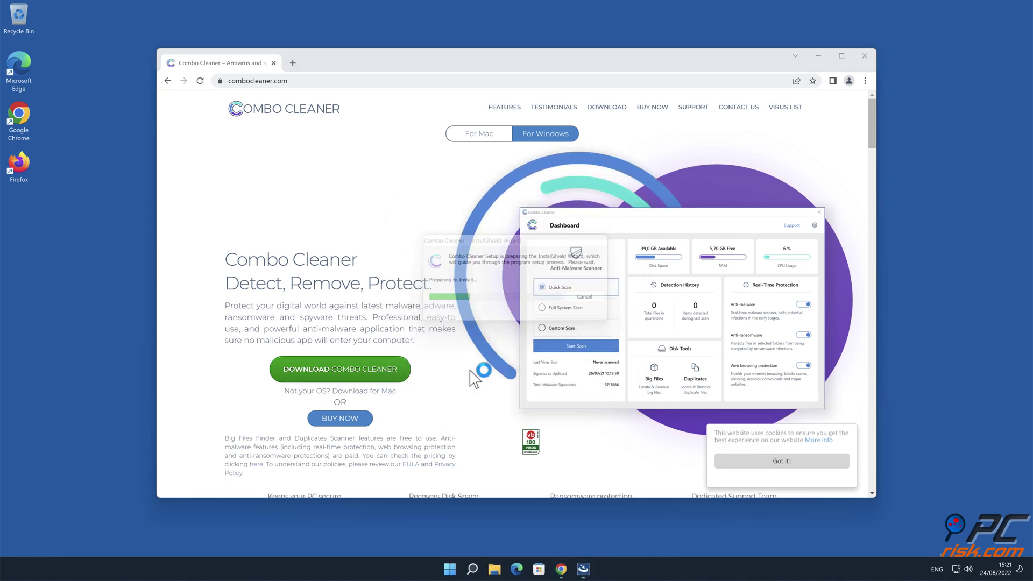
click(576, 404)
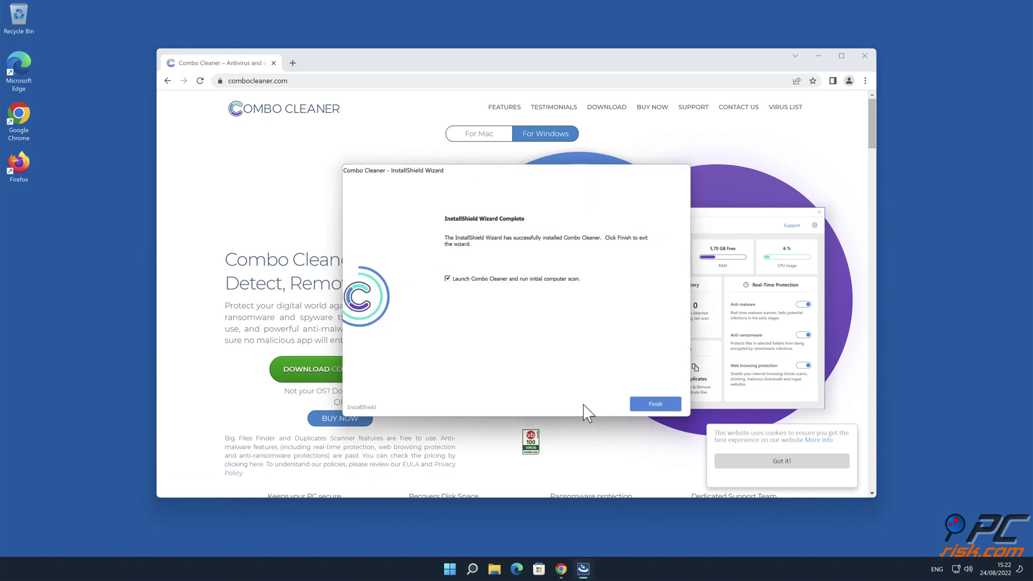
click(665, 403)
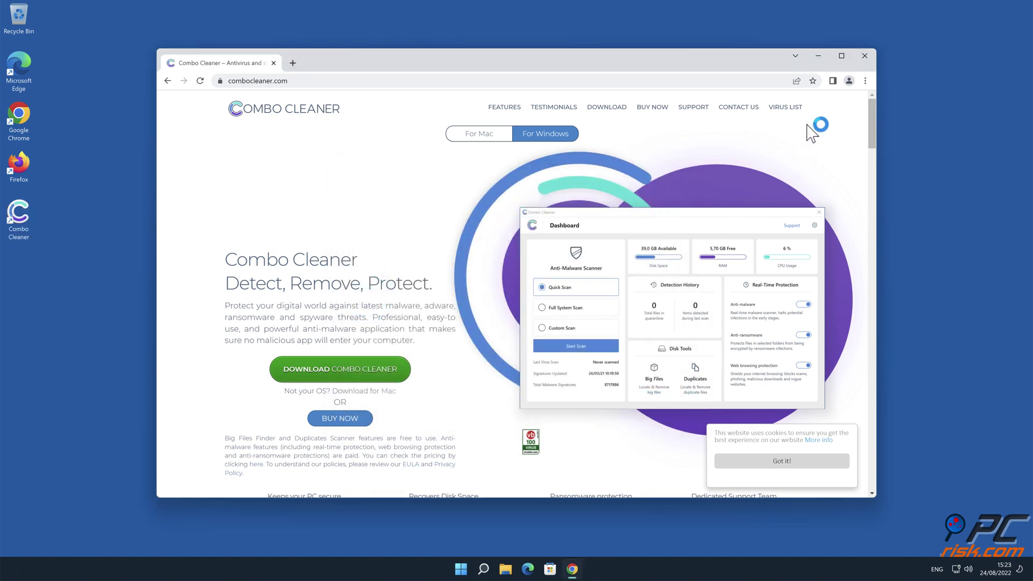
Step: Activate Combo Cleaner and quarantine the news-demuta.cc Ads threat, leaving 1 item disinfected
click(869, 56)
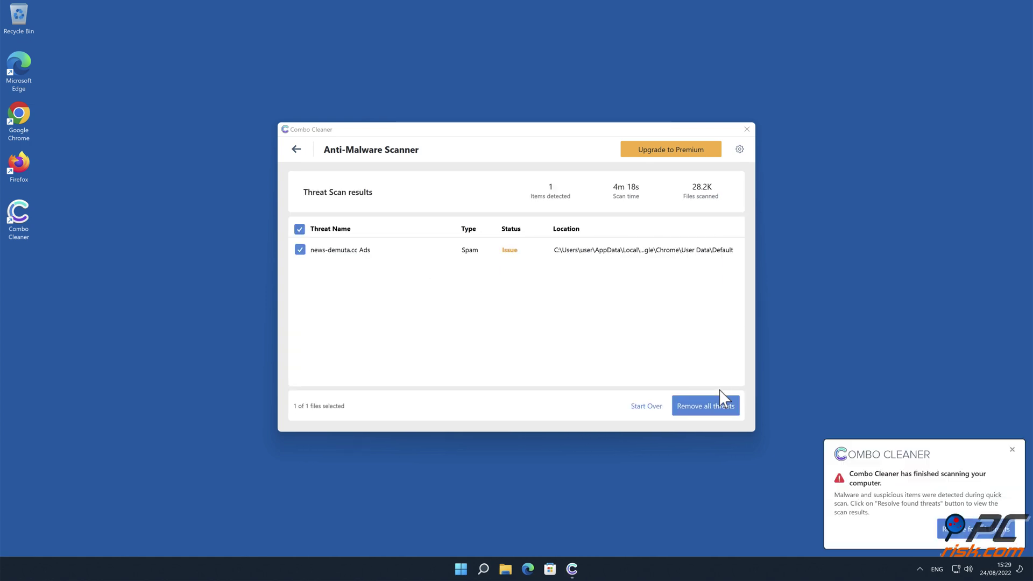
click(719, 410)
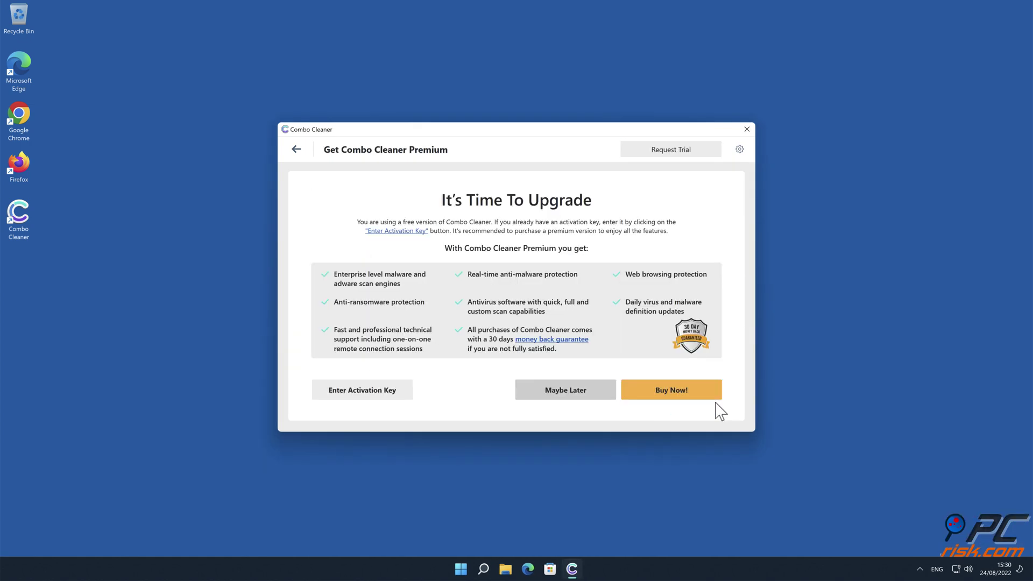
click(385, 391)
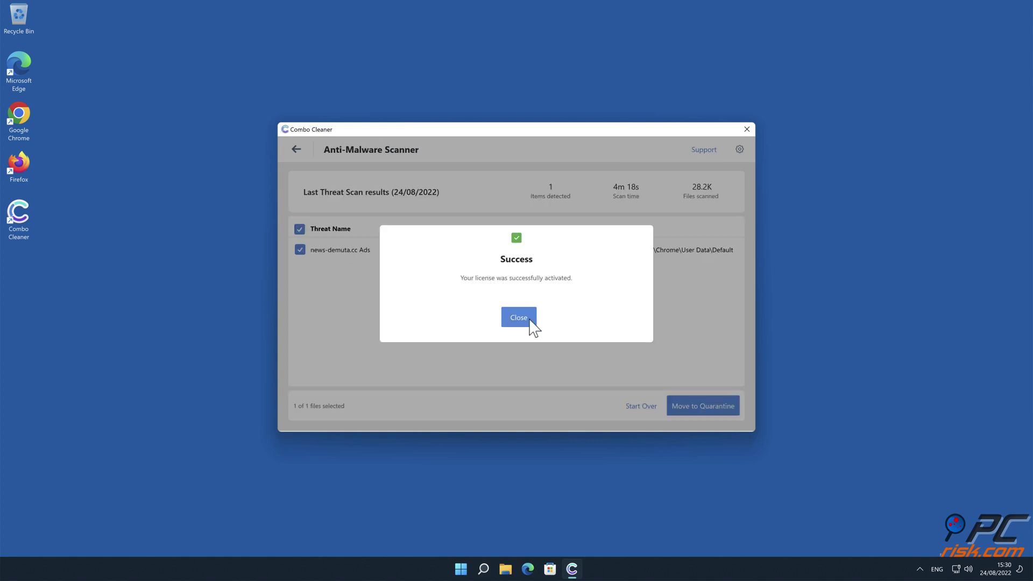
click(527, 322)
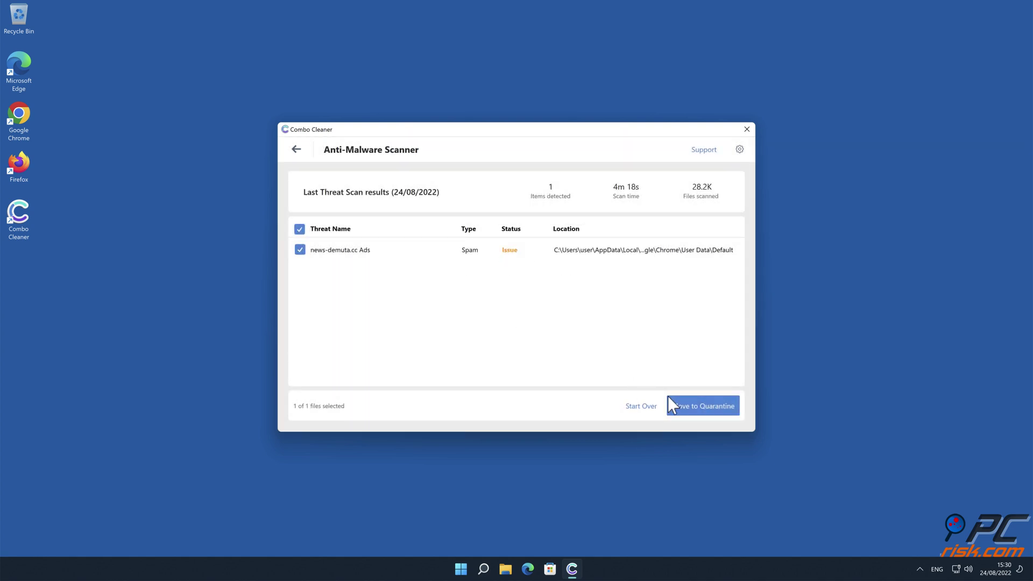
click(705, 409)
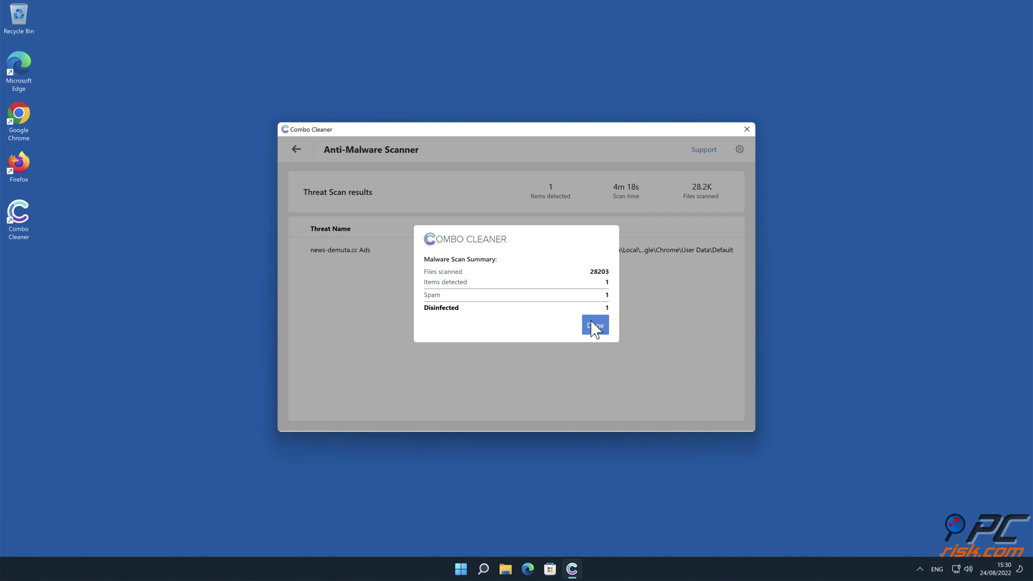
click(595, 326)
click(833, 57)
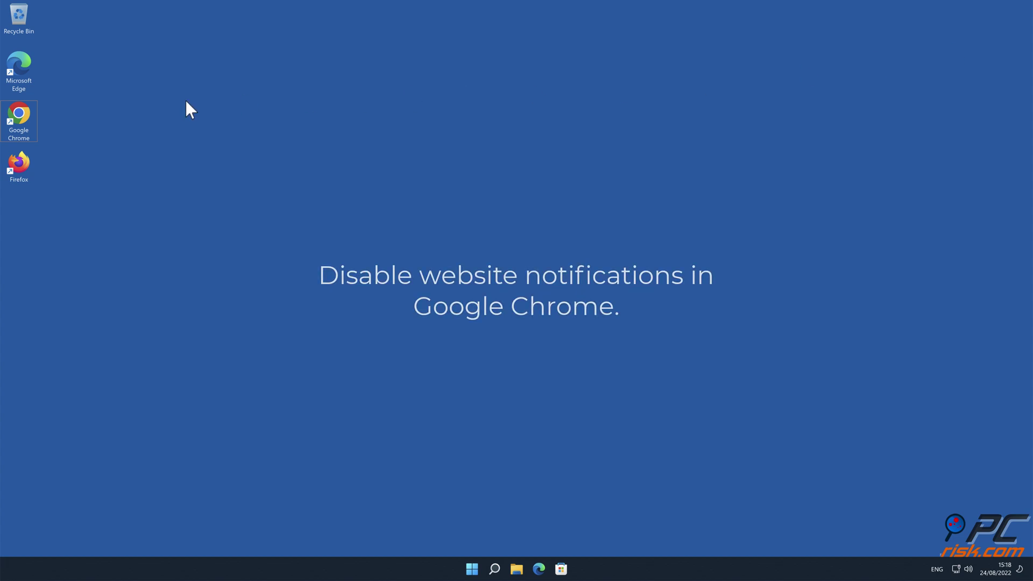
Step: Relaunch Chrome and go to Settings > Privacy and security
double_click(29, 113)
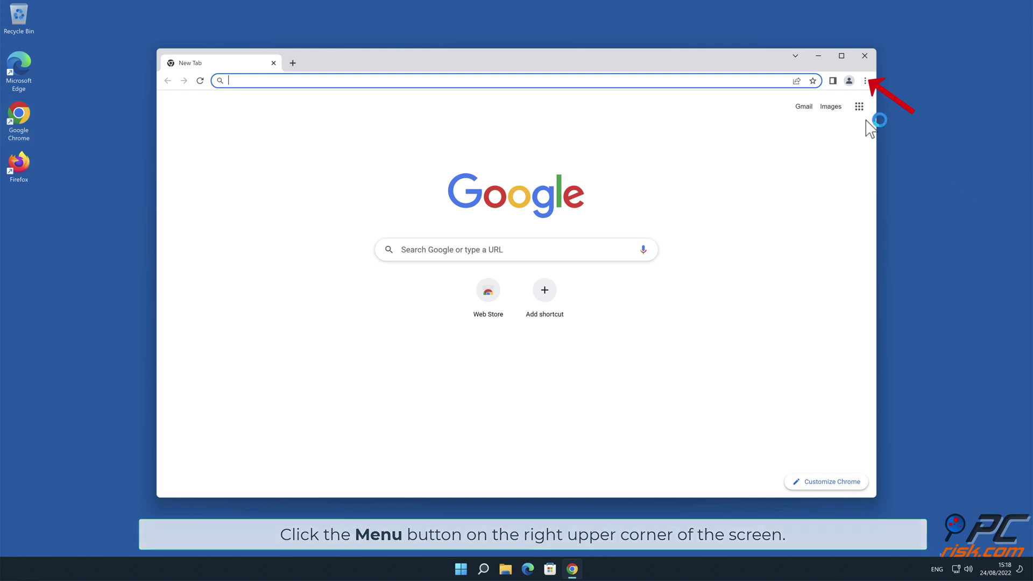
click(864, 82)
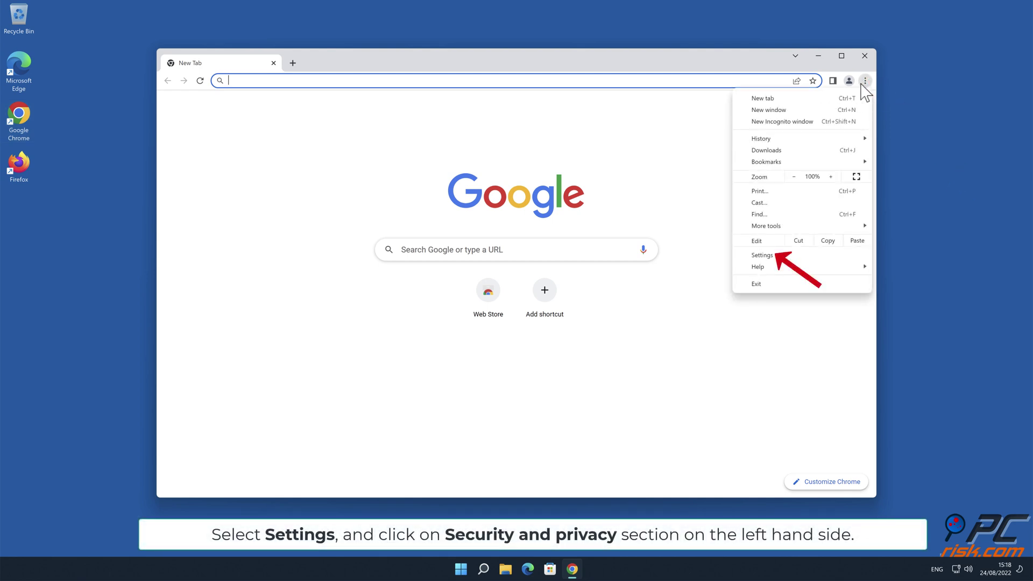
click(773, 256)
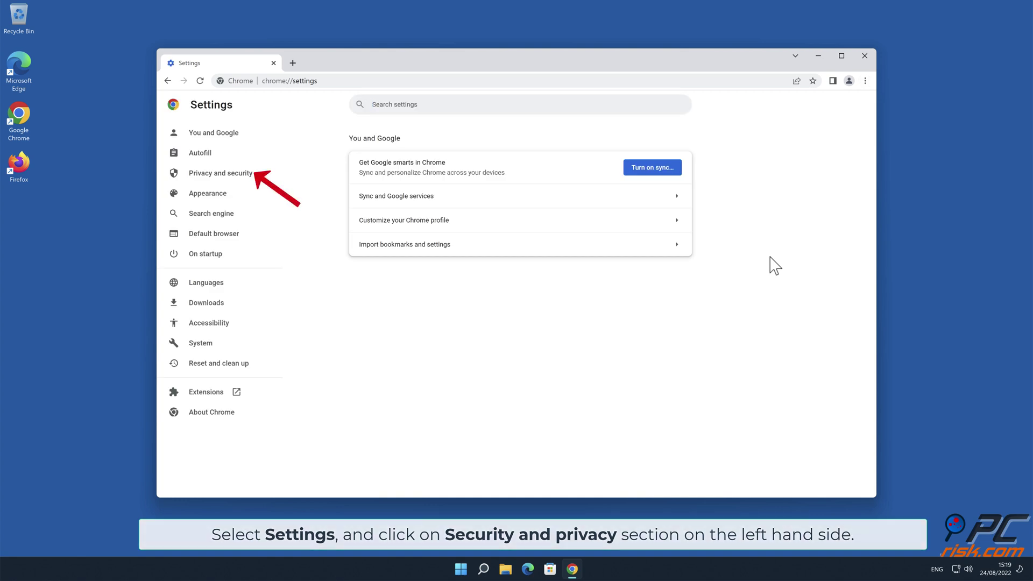
click(238, 186)
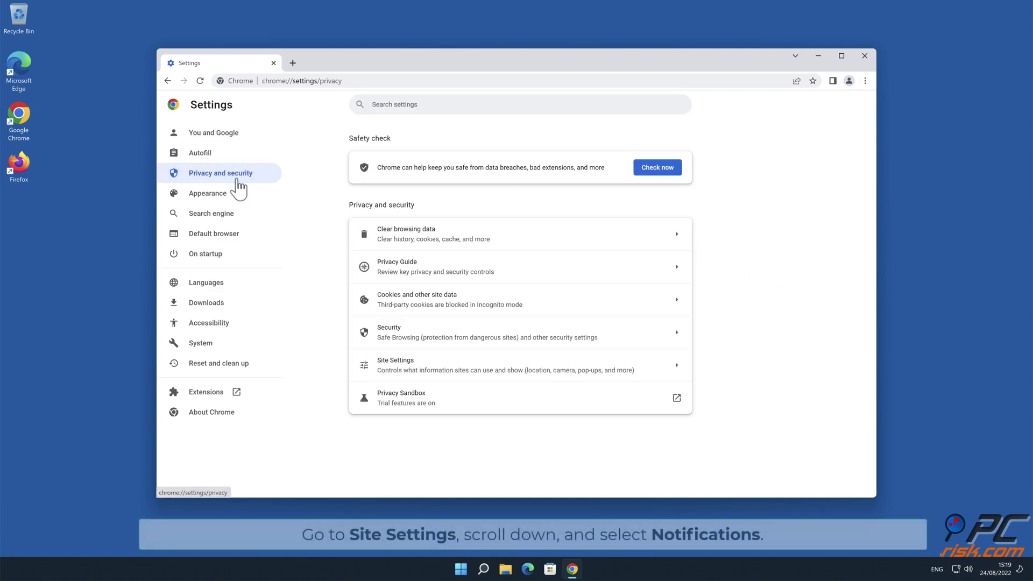
Step: Remove news-demuta.cc from the allowed sites in Site Settings > Notifications
click(679, 369)
drag(871, 234, 870, 343)
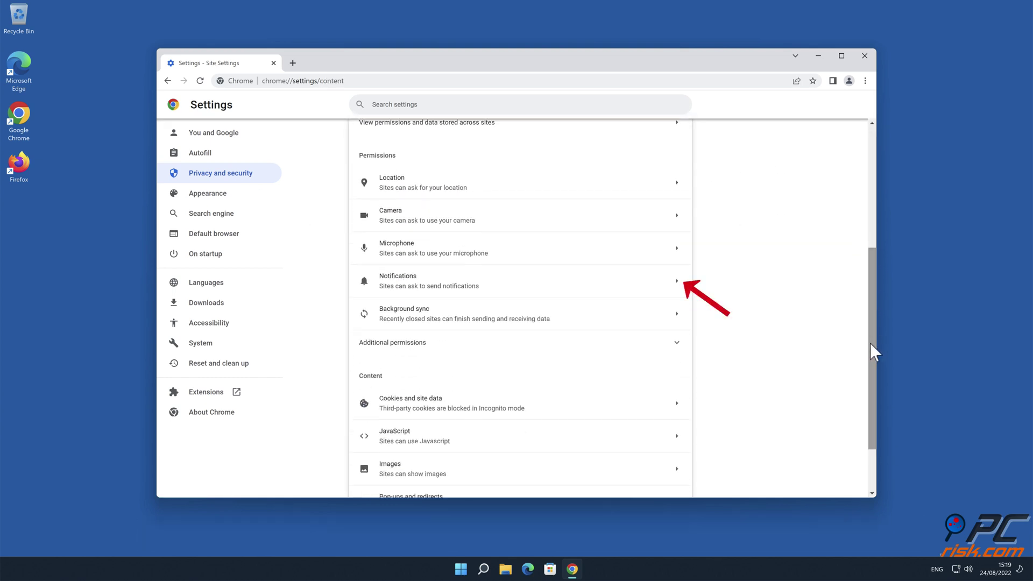
click(676, 283)
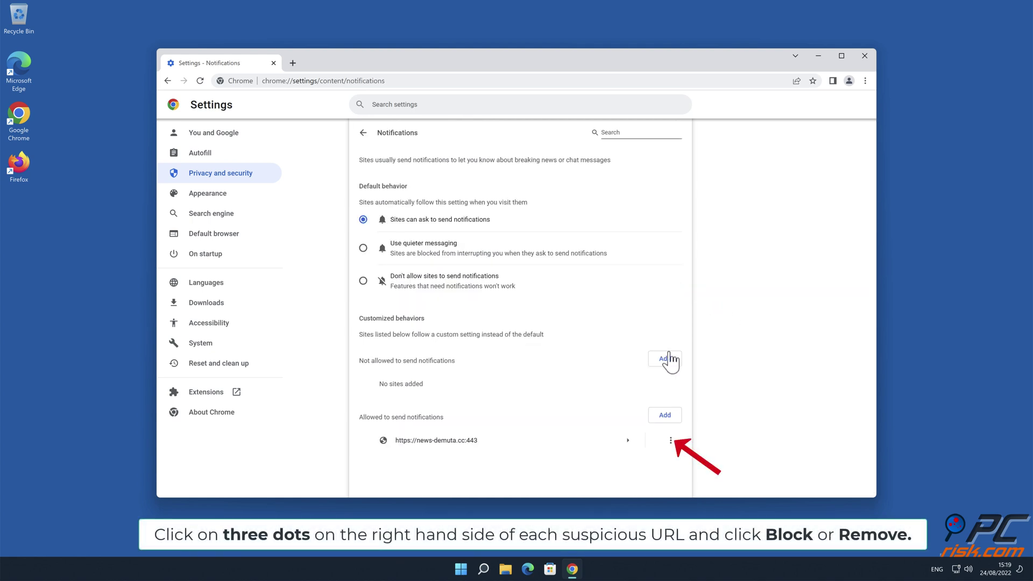
click(671, 440)
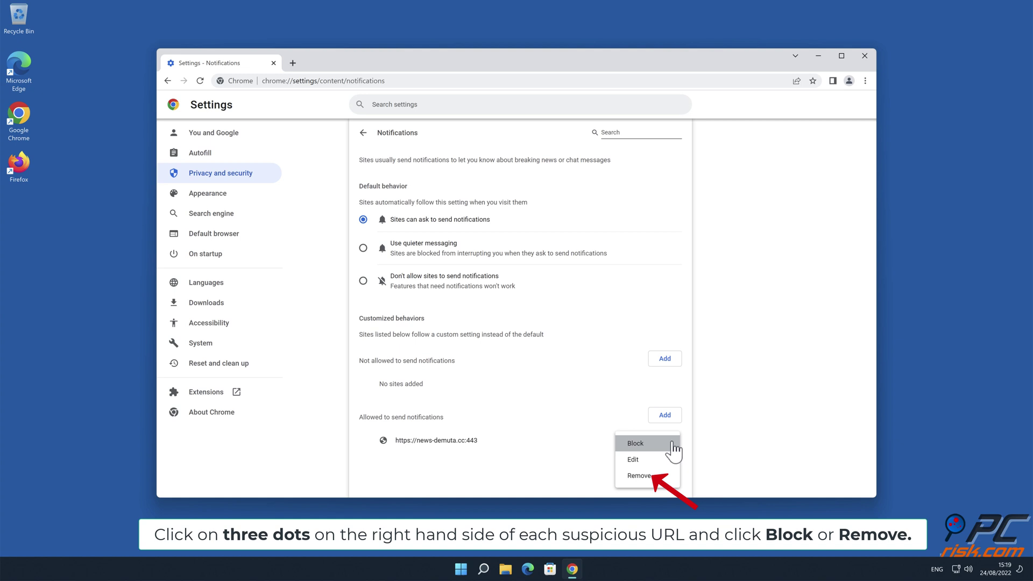
click(656, 478)
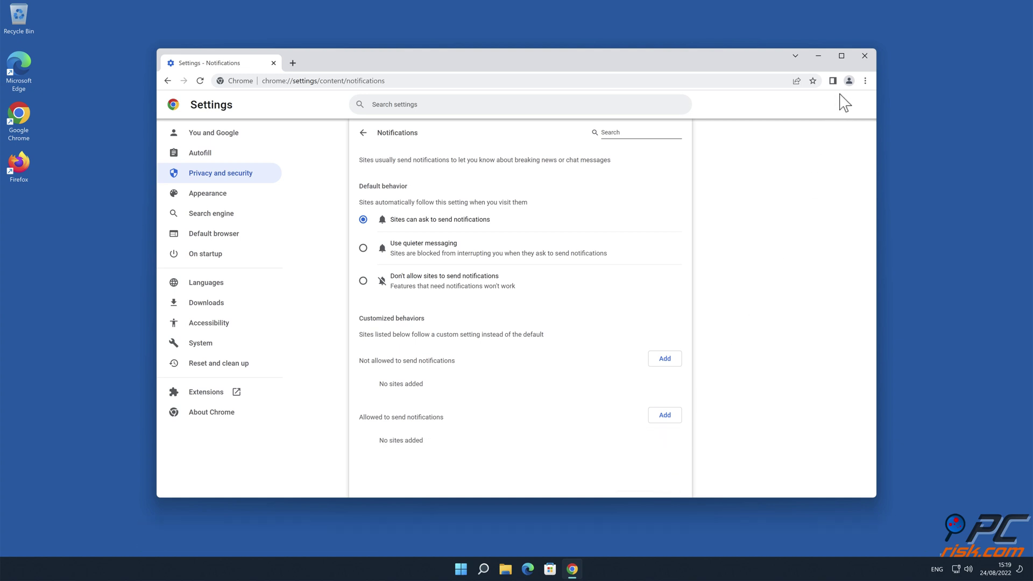
Step: Close the Chrome Settings window to return to the Mac desktop
click(867, 55)
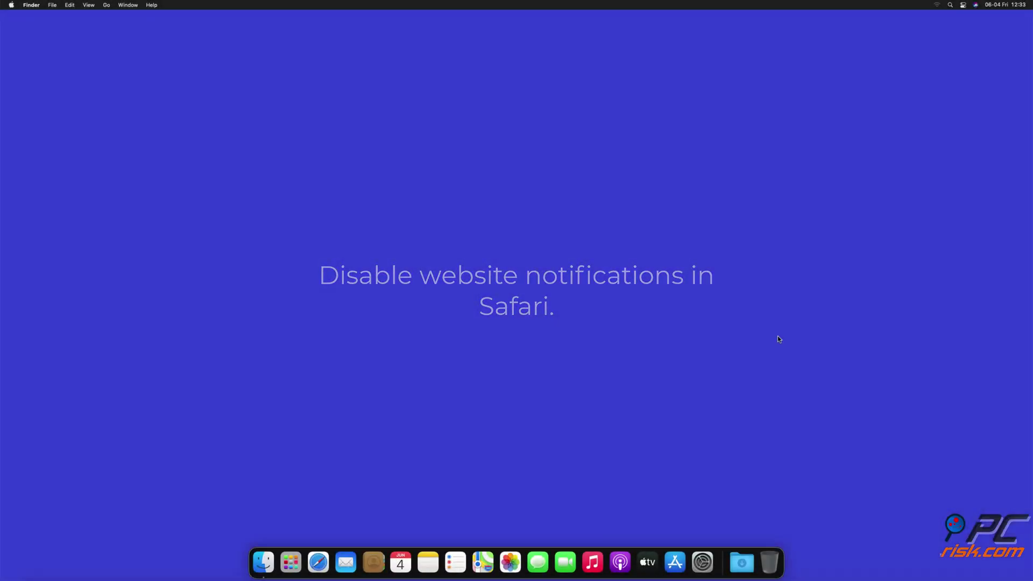
Step: Launch Safari and set findmedia.biz to Deny under Preferences > Websites > Notifications
click(313, 566)
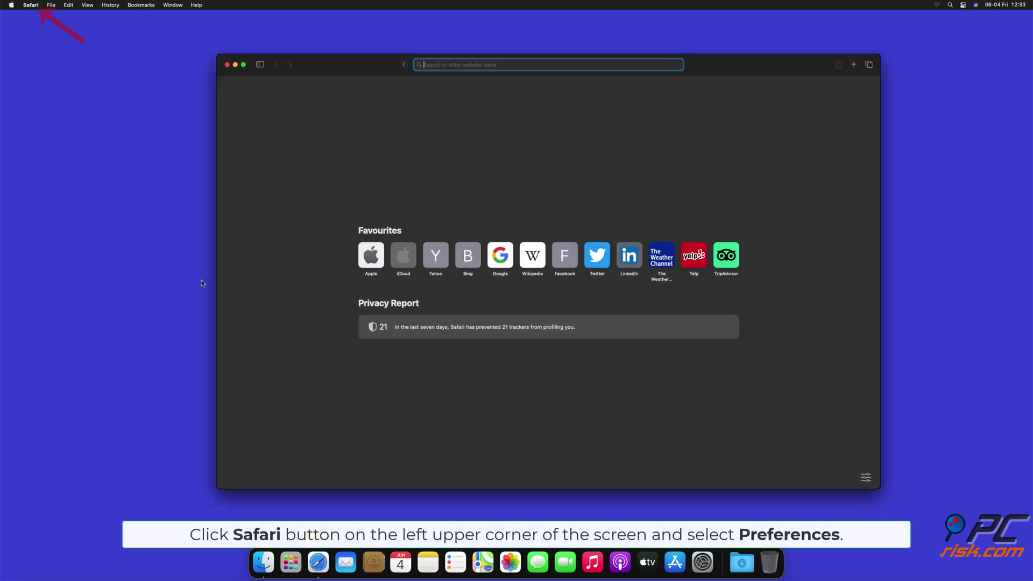
click(31, 6)
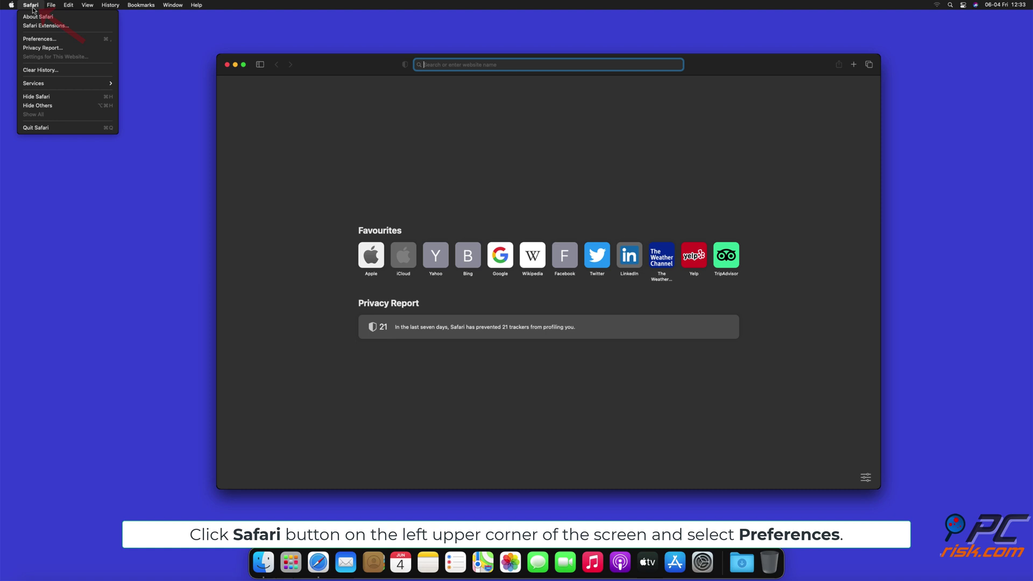
click(50, 39)
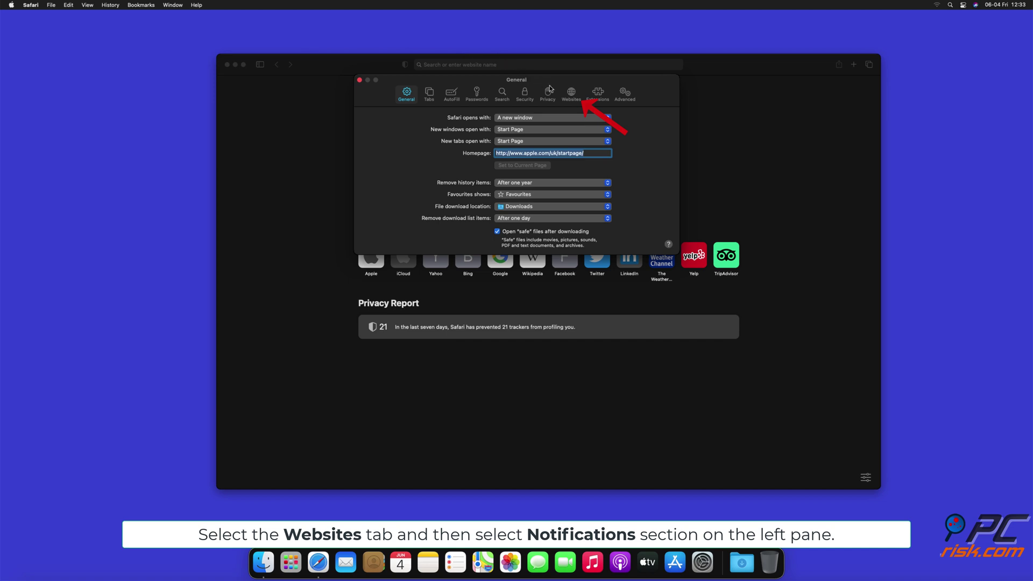
click(571, 95)
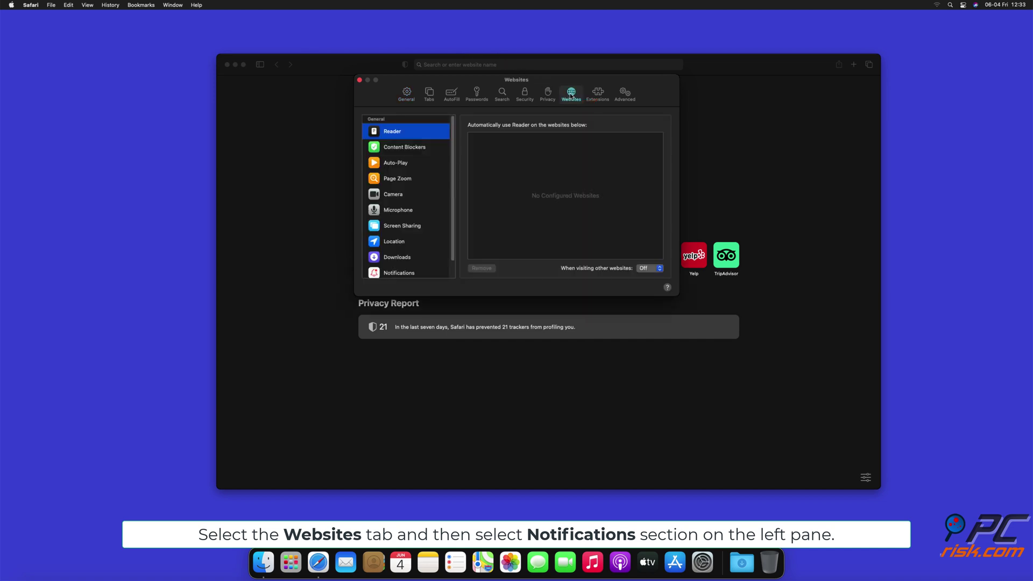
drag(456, 134, 453, 164)
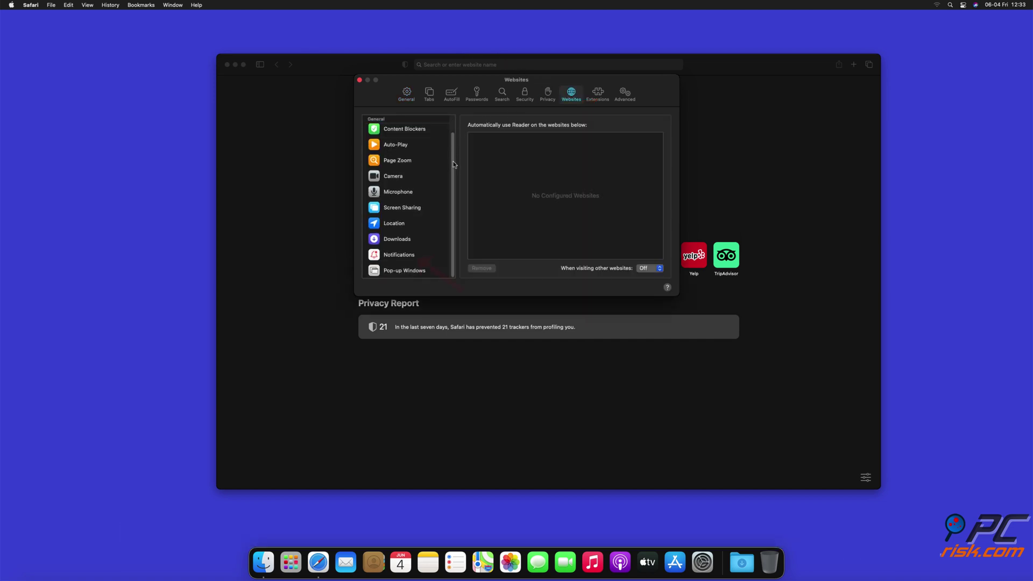
click(400, 255)
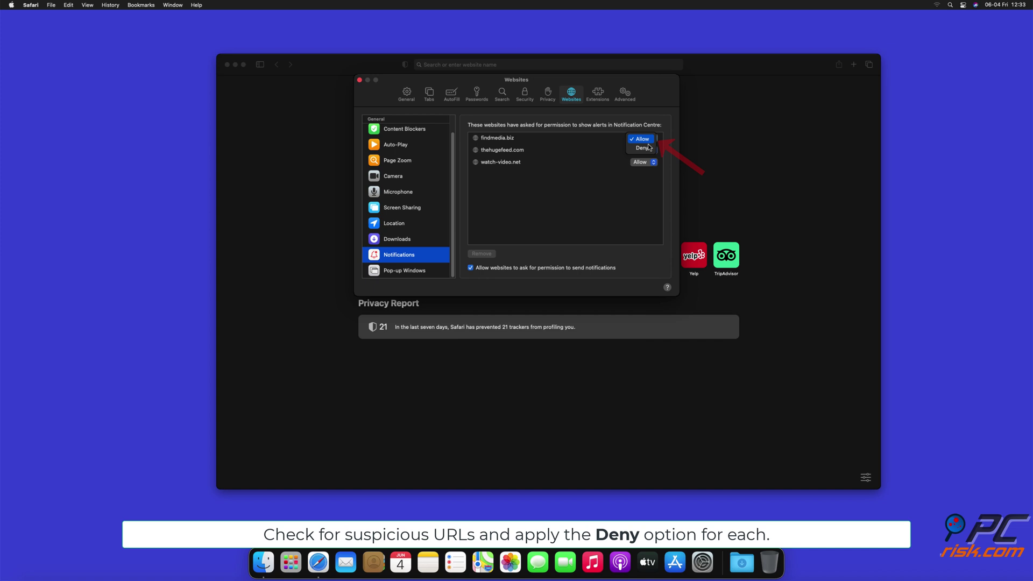
click(643, 148)
click(645, 150)
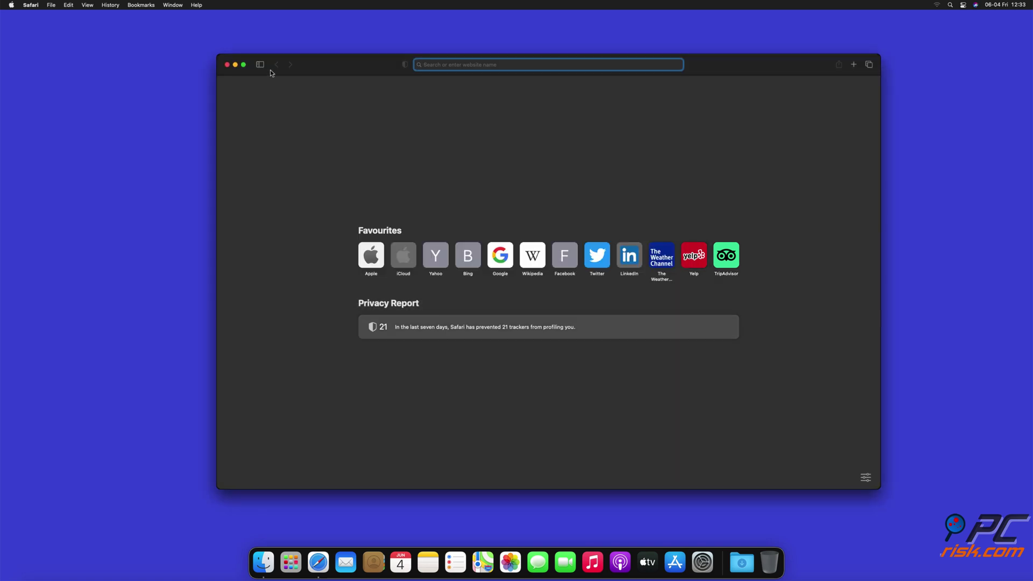
Step: Close Safari and open Edge's Cookies and site permissions settings, scrolled to All permissions
click(227, 65)
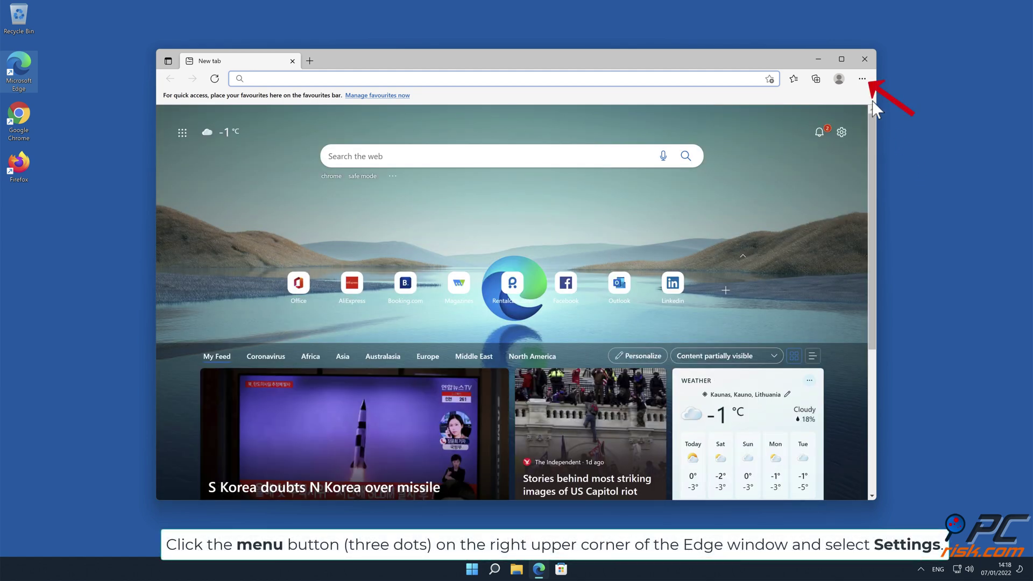
click(862, 79)
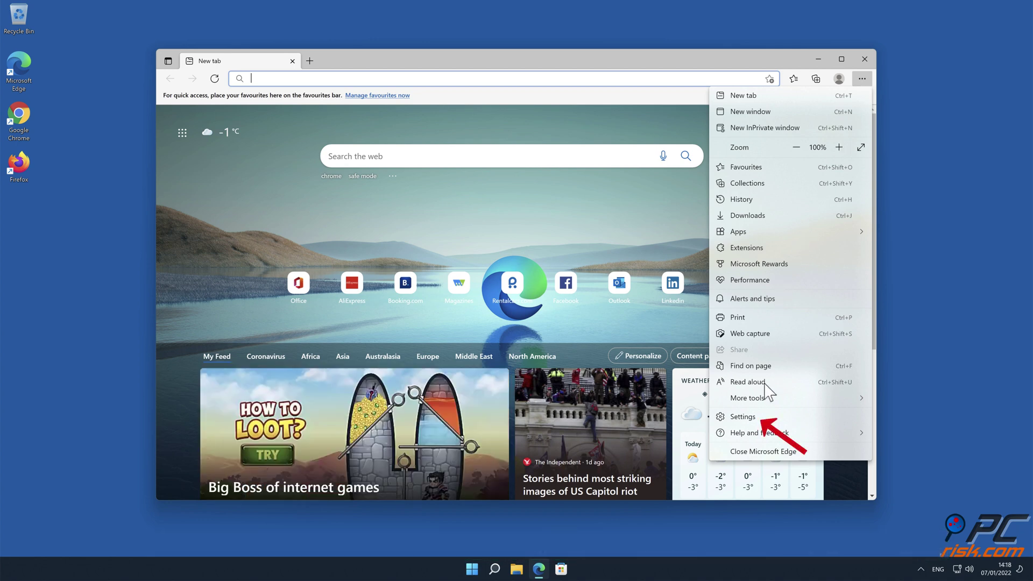
click(769, 418)
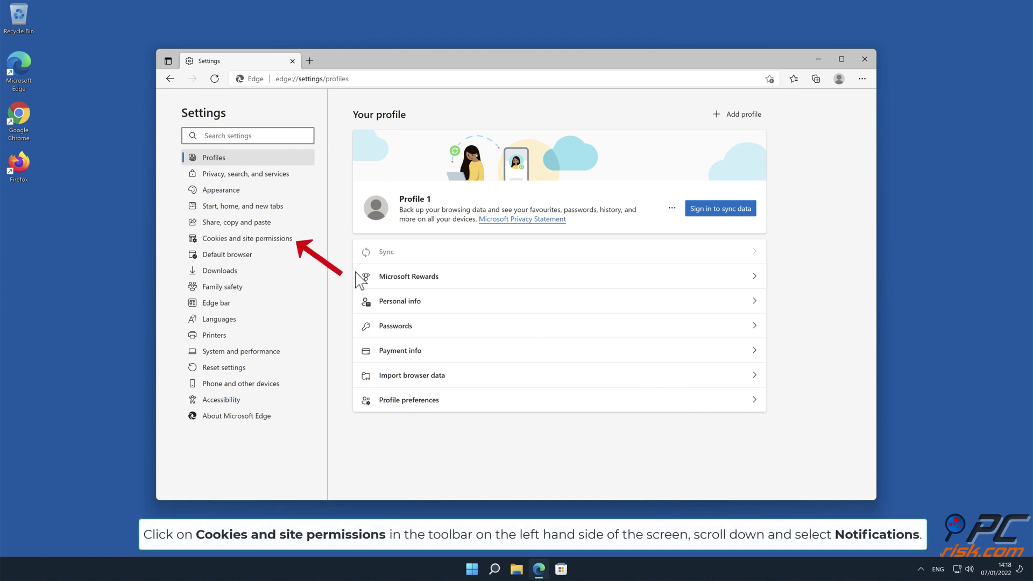
click(285, 249)
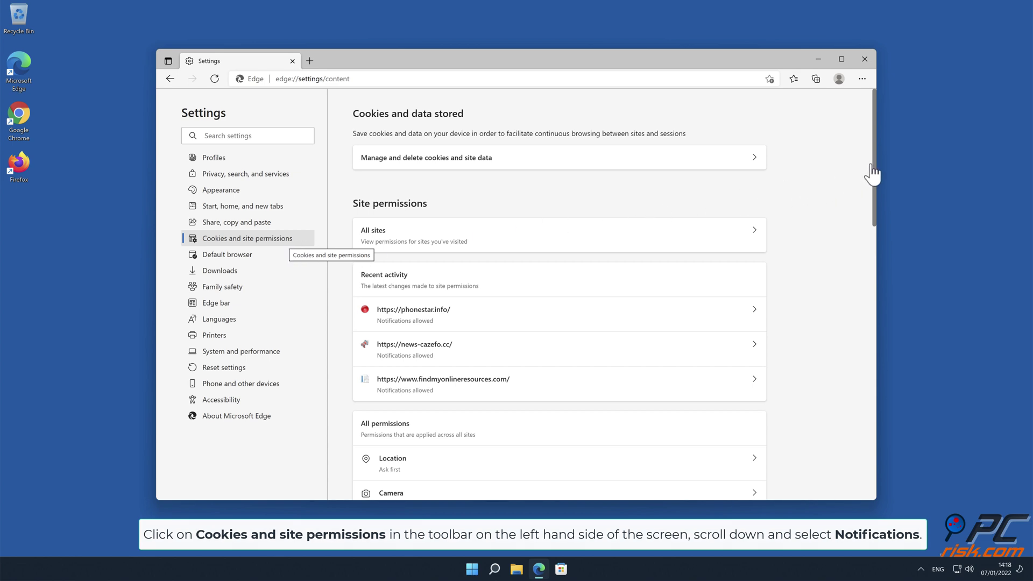
drag(874, 163, 877, 267)
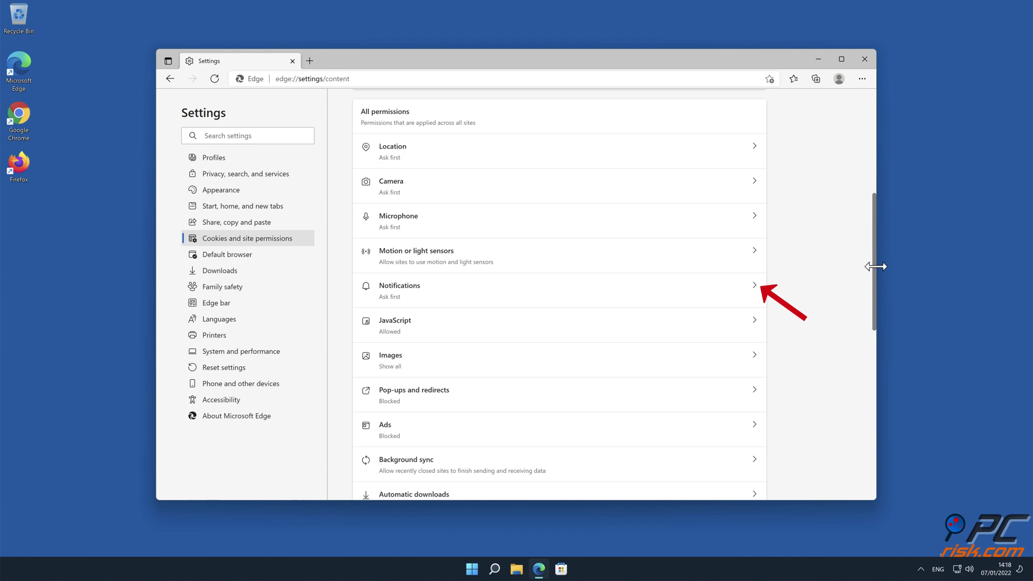
Step: In Edge's Notifications settings, remove news-cazefo.cc from the allowed sites
click(752, 286)
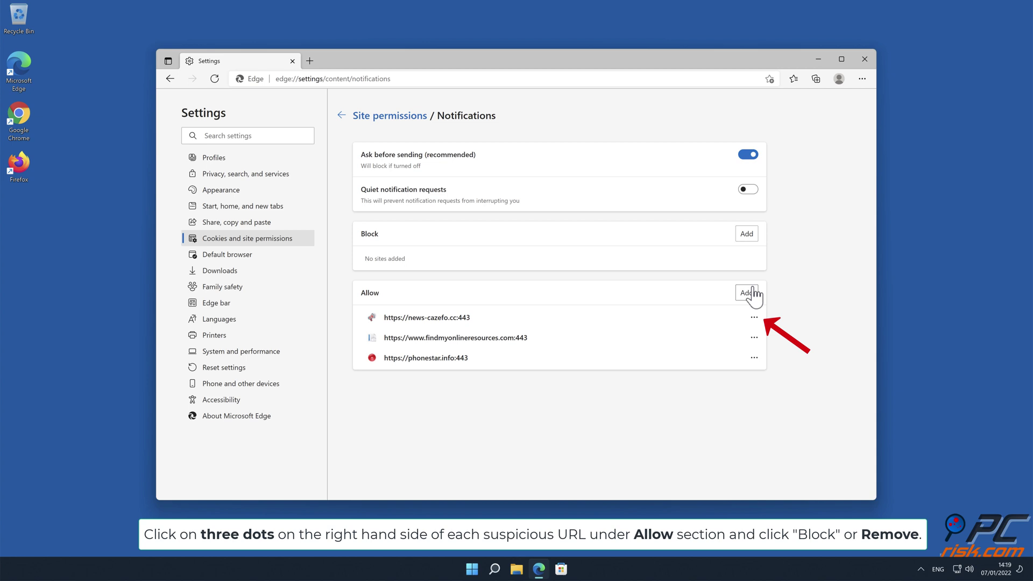
click(754, 317)
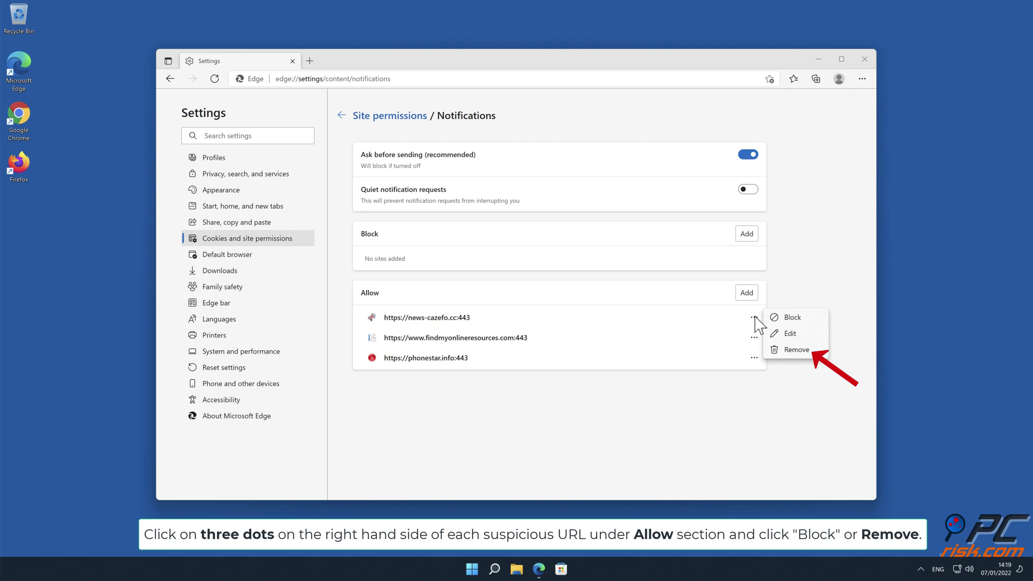
click(797, 351)
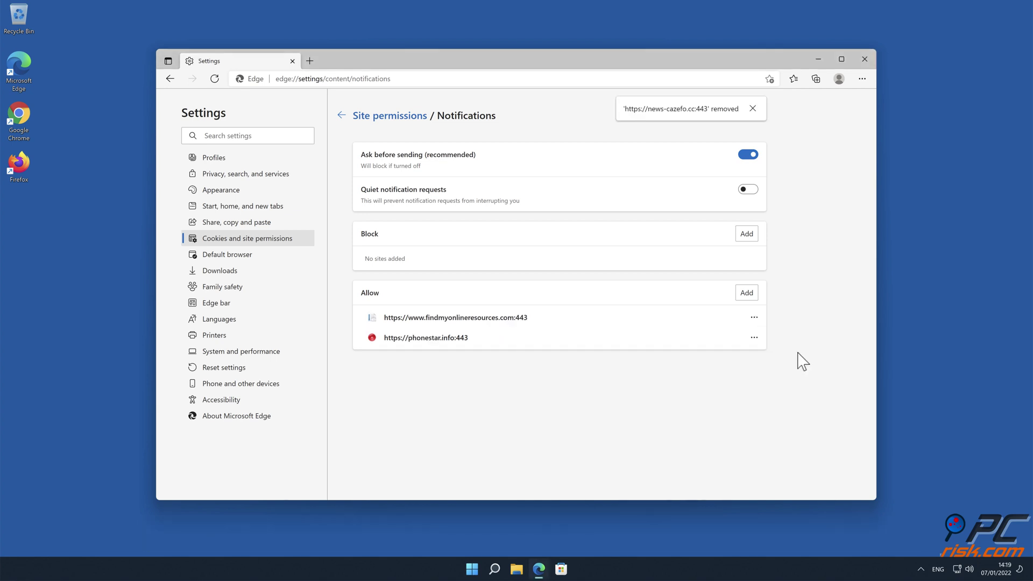
Step: Remove findmyonlineresources.com and phonestar.info from Edge's allowed notifications, then close Edge
click(754, 318)
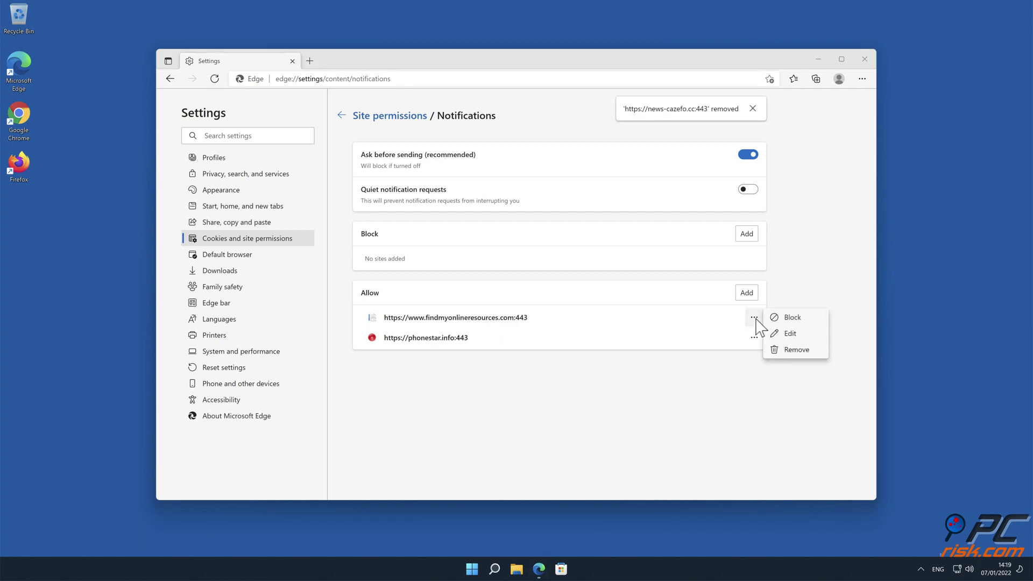
click(797, 350)
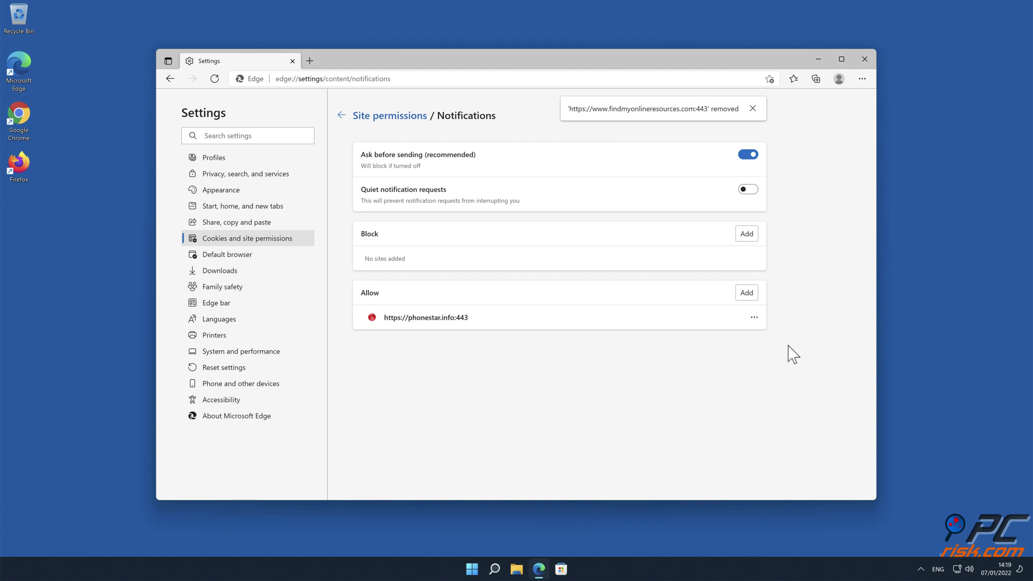
click(754, 318)
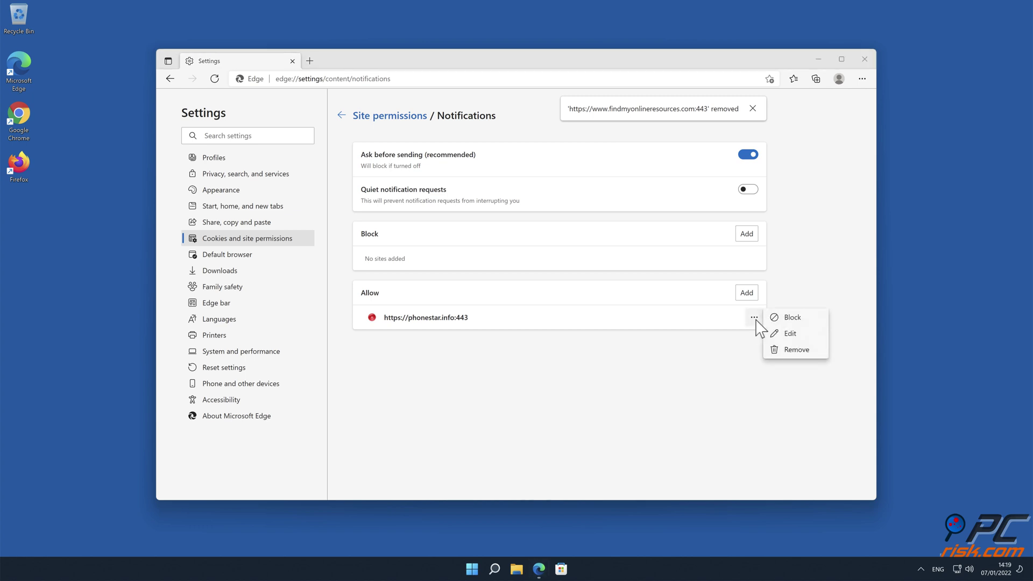
click(793, 353)
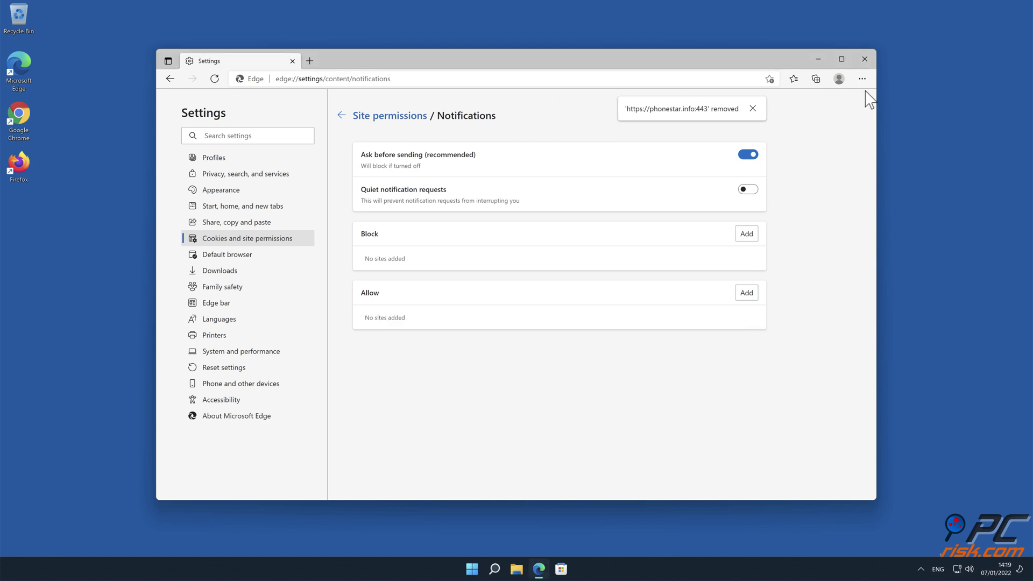
click(865, 60)
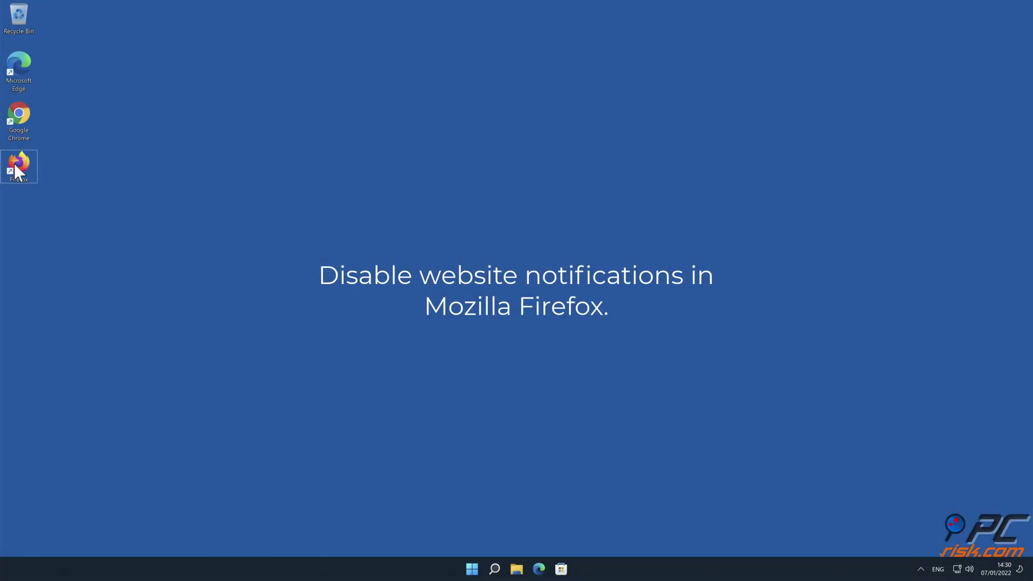
Step: Launch Firefox and go to Settings > Privacy & Security, scrolled down to Permissions
double_click(13, 165)
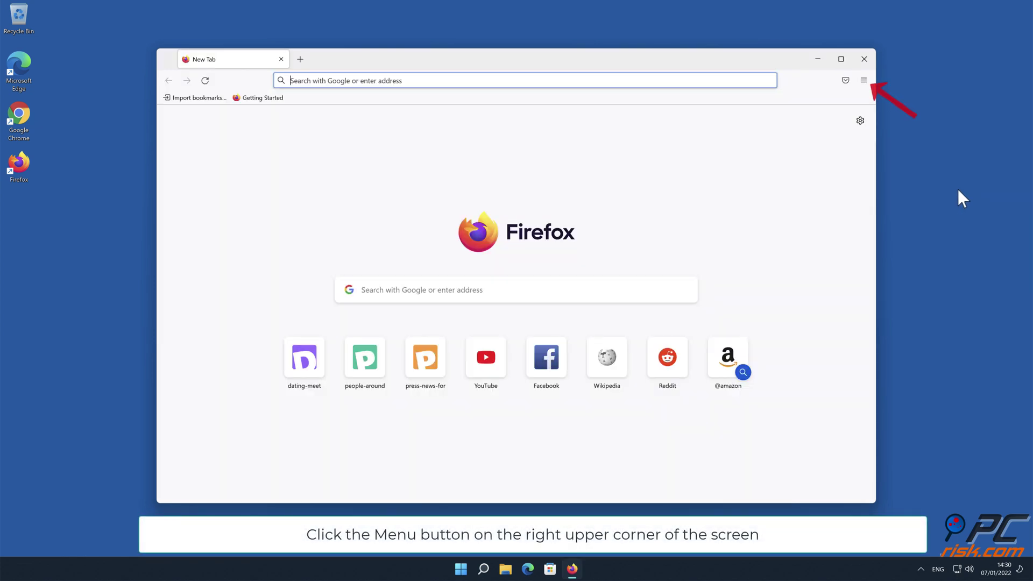
click(863, 80)
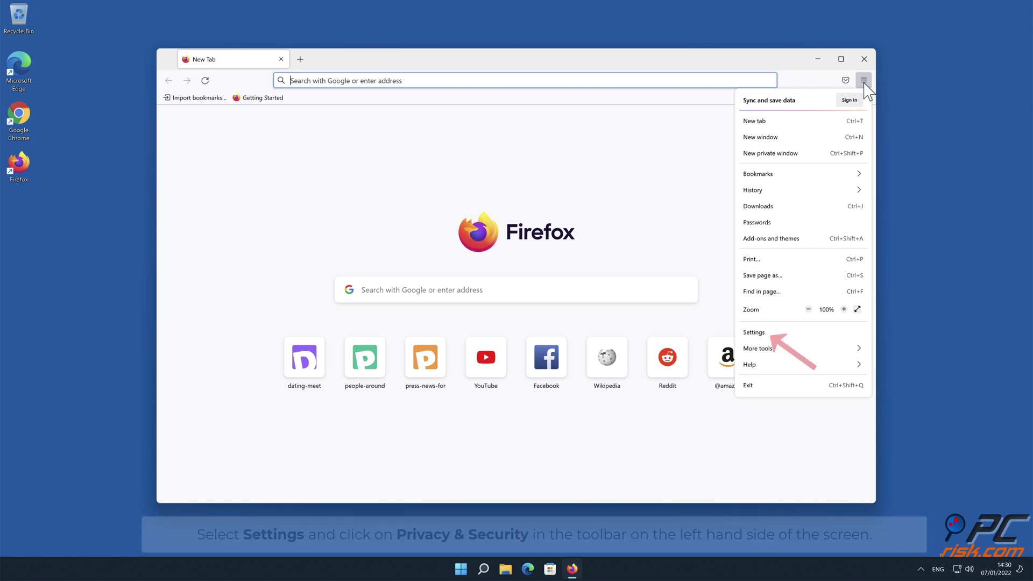
click(808, 332)
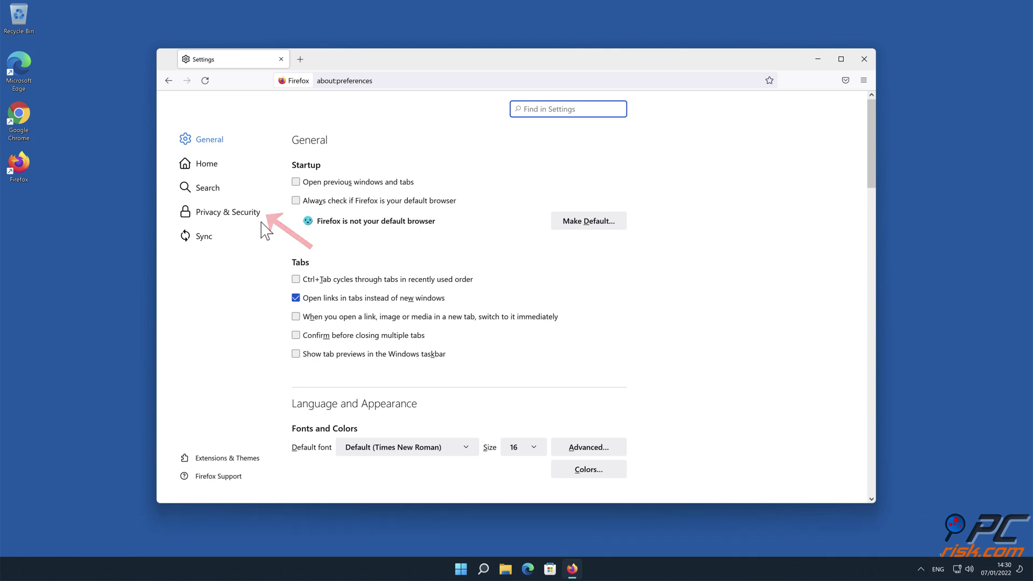
click(242, 212)
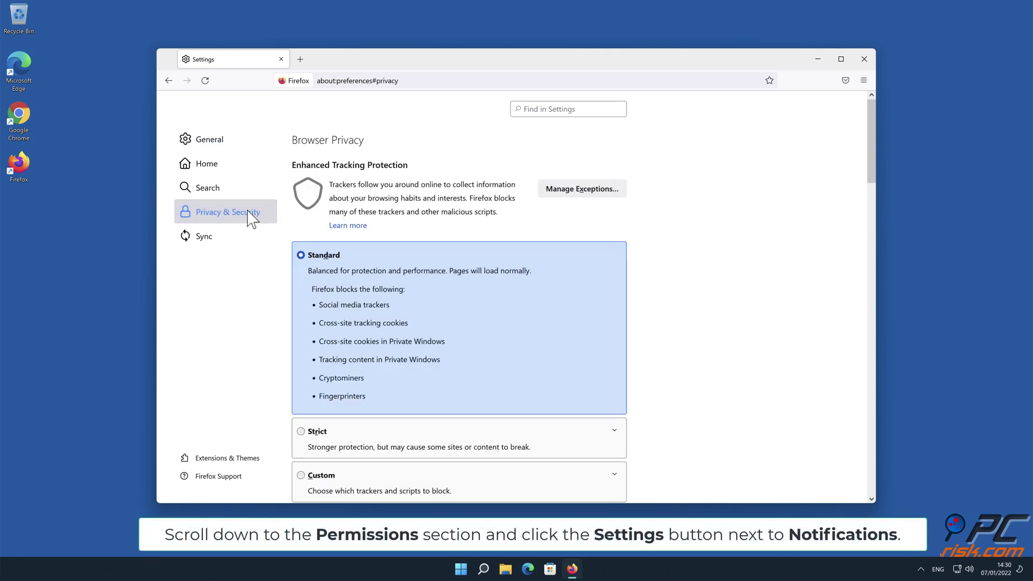
drag(868, 131, 870, 327)
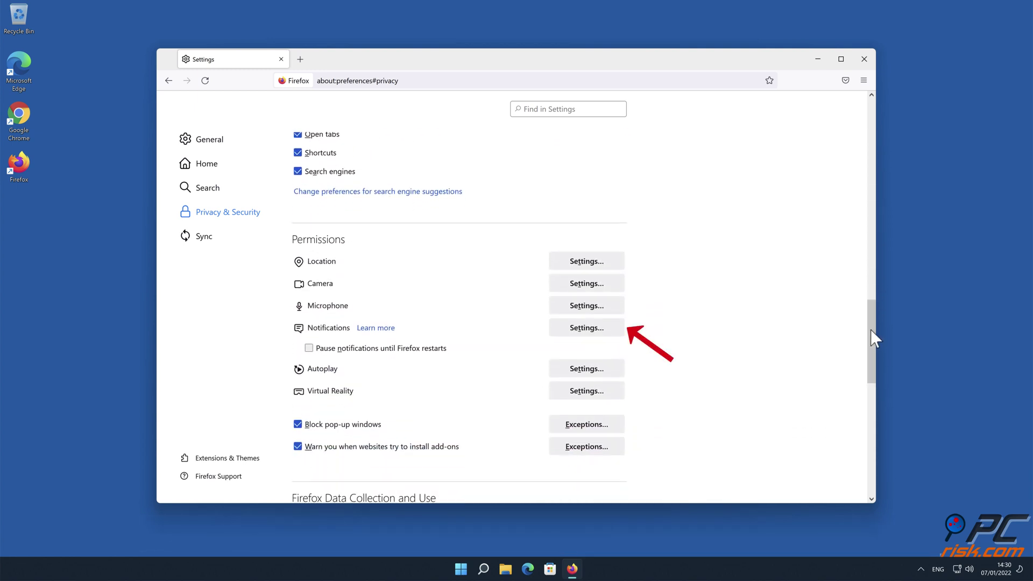
Step: Open Firefox's Notification Permissions list and the Status choices for eclto.people-around.me
click(616, 333)
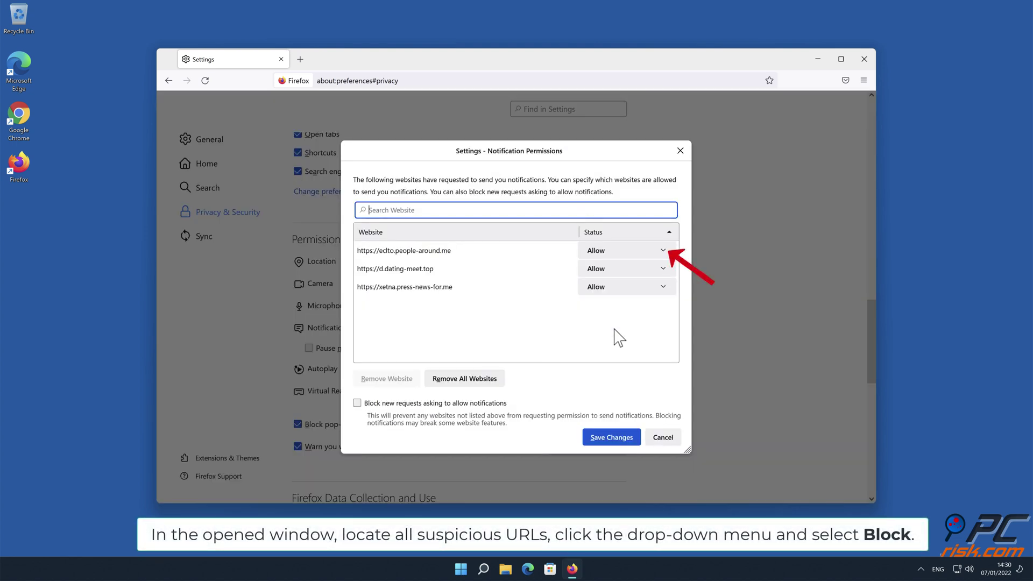
click(660, 251)
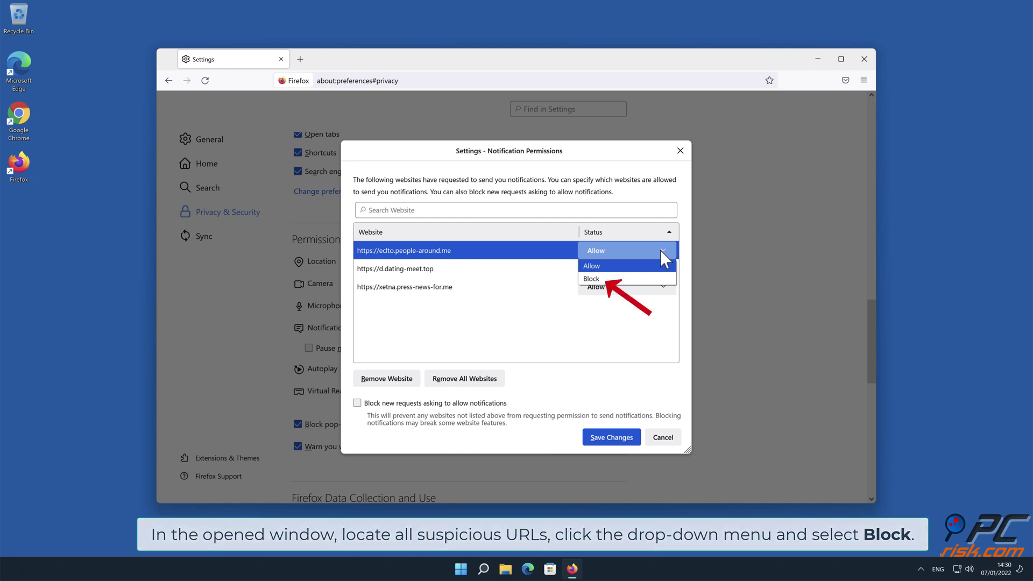